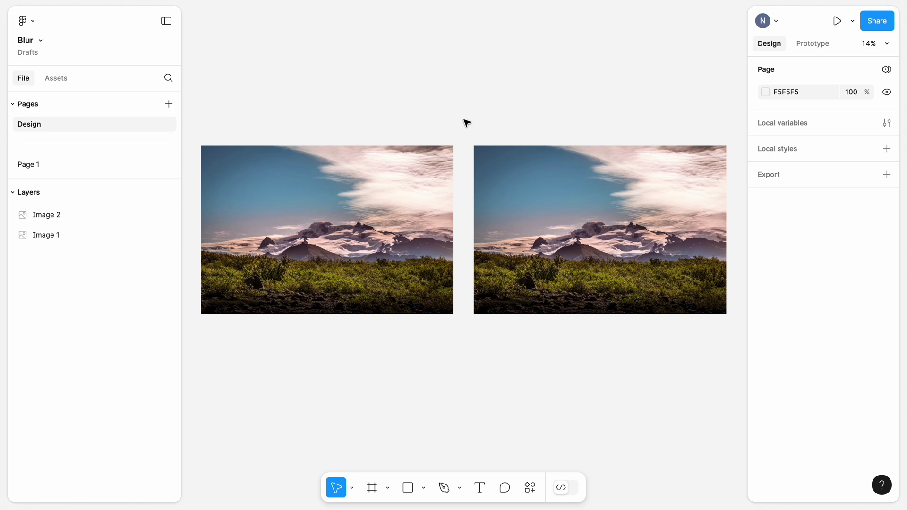
- Drag Image 1 down-left away from Image 2 and zoom in on it
{"action": "scroll", "coordinate": [465, 121], "scroll_direction": "left", "scroll_amount": 4}
{"action": "left_click_drag", "start_coordinate": [463, 121], "coordinate": [308, 379]}
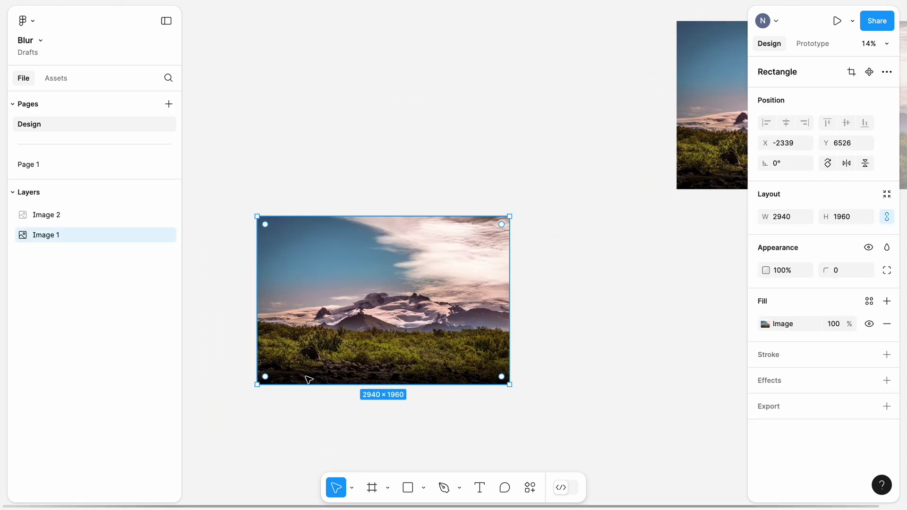
{"action": "scroll", "coordinate": [309, 379], "scroll_direction": "up", "scroll_amount": 5}
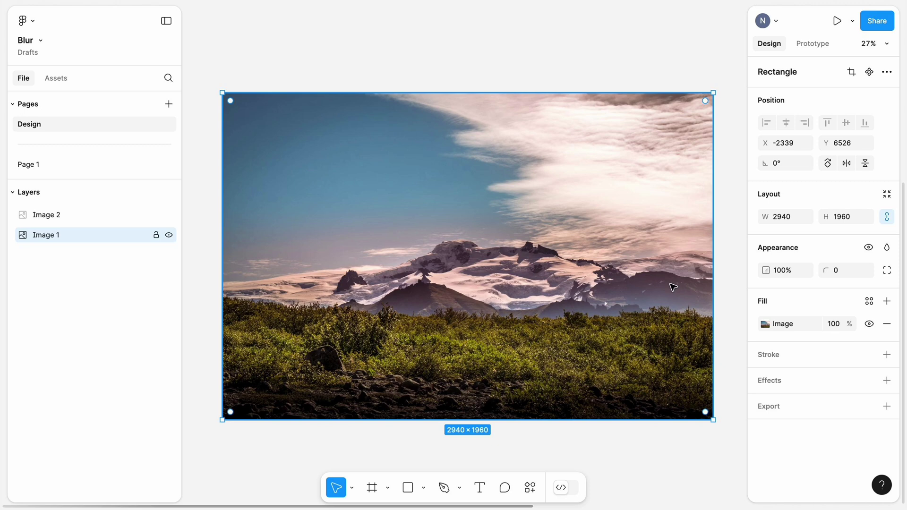
- Add a layer blur of 41.1 to Image 1 so the mountain photo is heavily blurred
{"action": "left_click", "coordinate": [884, 387]}
{"action": "left_click", "coordinate": [831, 405]}
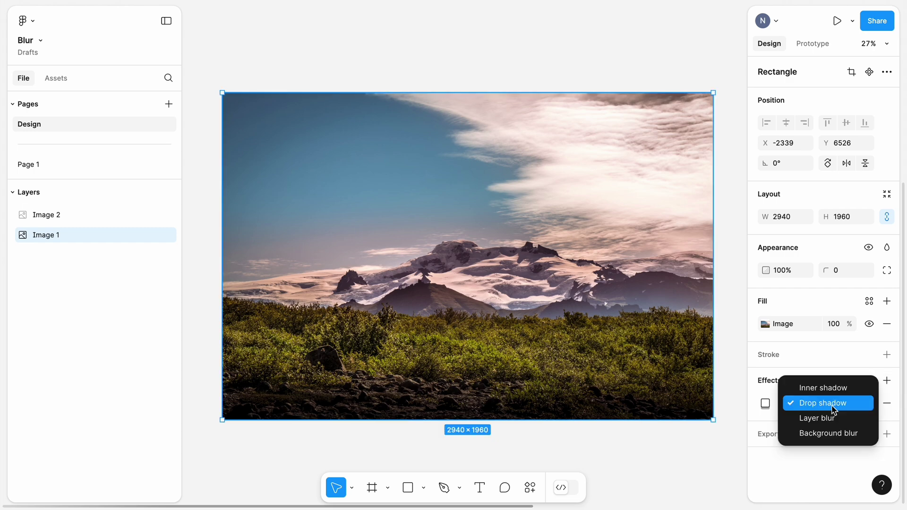
{"action": "left_click", "coordinate": [825, 418]}
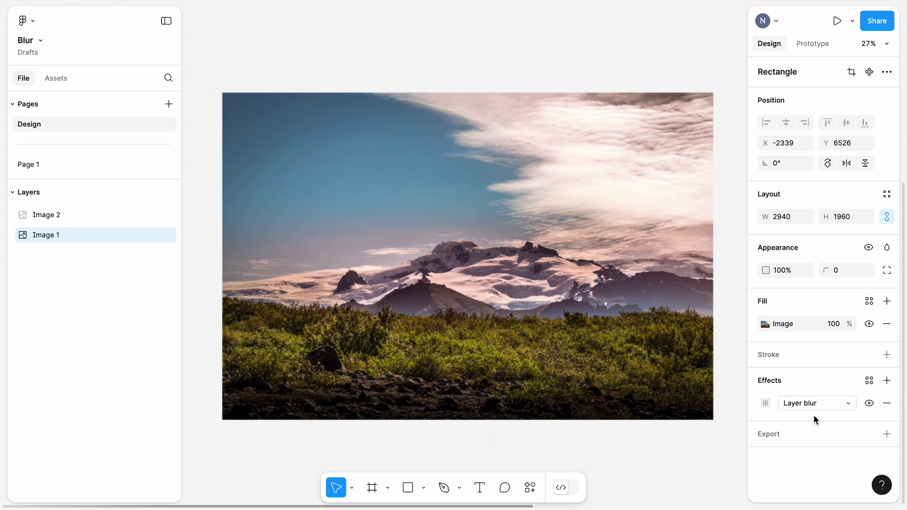
{"action": "left_click", "coordinate": [766, 405]}
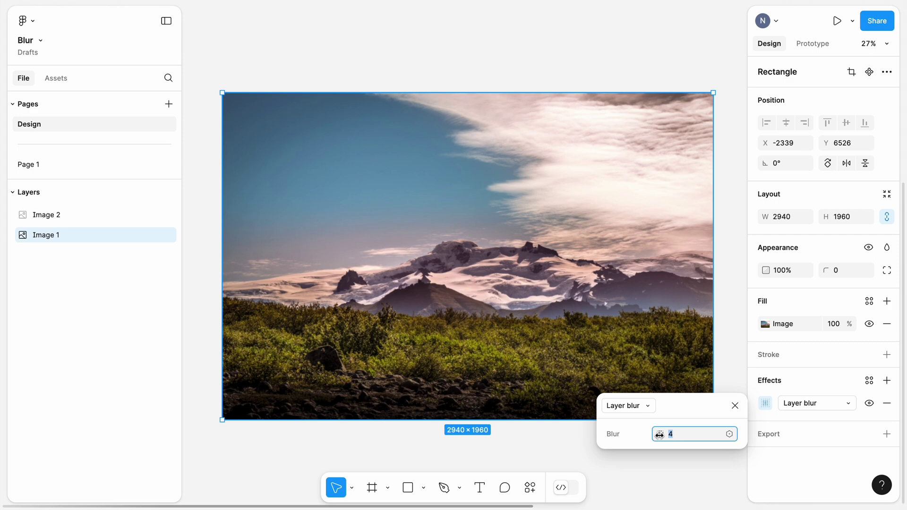
{"action": "left_click_drag", "start_coordinate": [659, 434], "coordinate": [212, 445]}
- Draw Frame 1 covering the blurred Image 1 photo
{"action": "left_click", "coordinate": [272, 85]}
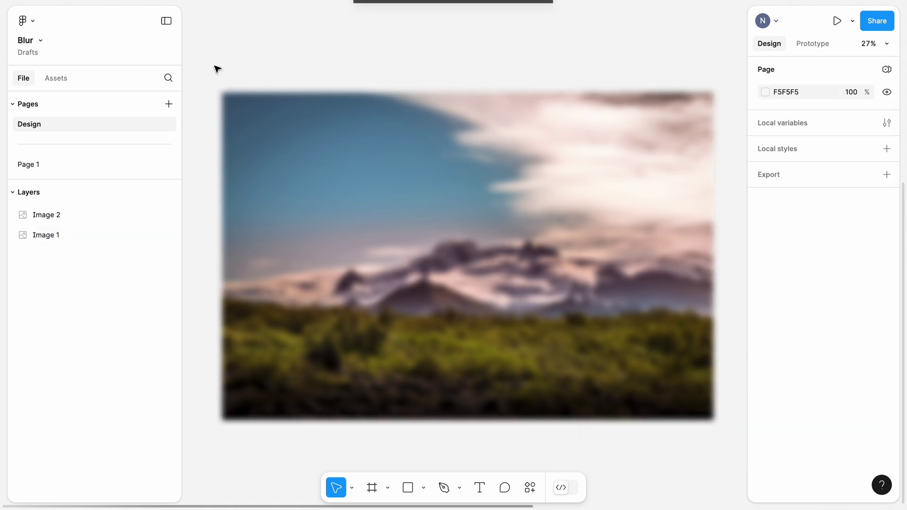
{"action": "scroll", "coordinate": [218, 70], "scroll_direction": "up", "scroll_amount": 5}
{"action": "left_click", "coordinate": [237, 139]}
{"action": "left_click", "coordinate": [265, 113]}
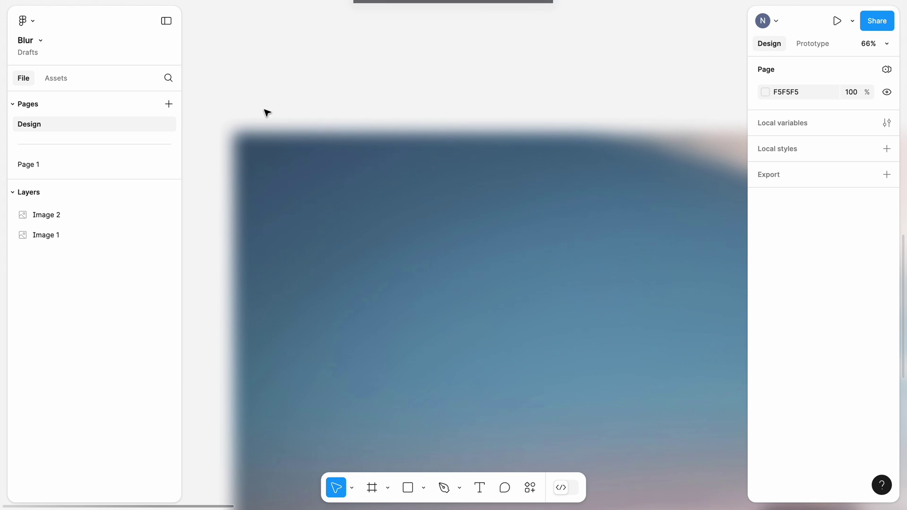
{"action": "scroll", "coordinate": [266, 114], "scroll_direction": "down", "scroll_amount": 10}
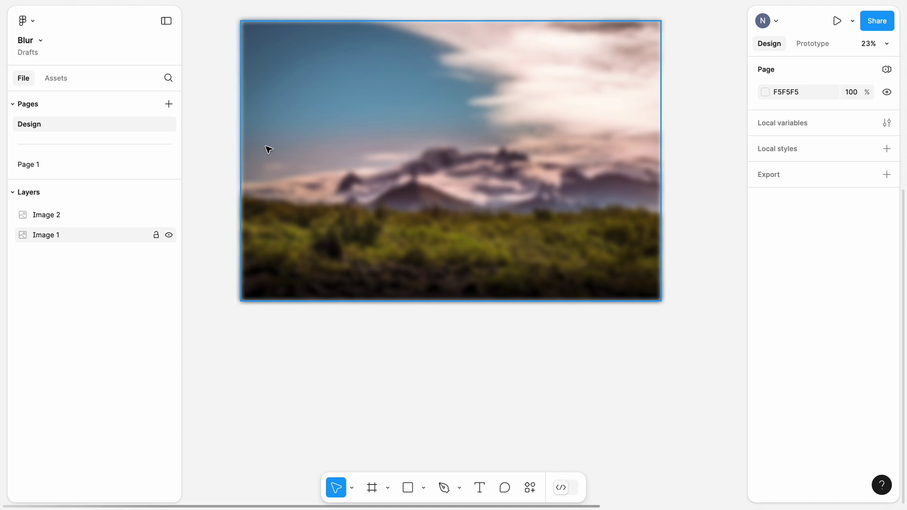
{"action": "scroll", "coordinate": [268, 150], "scroll_direction": "up", "scroll_amount": 3}
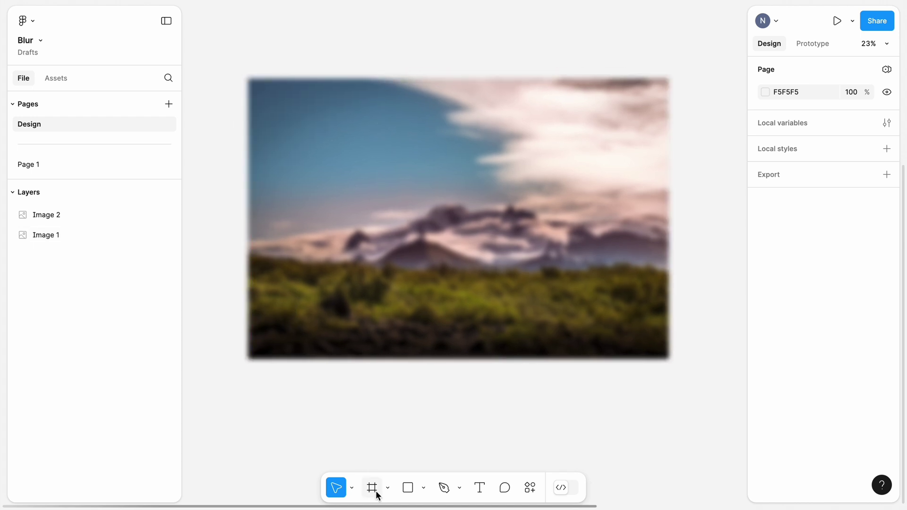
{"action": "left_click", "coordinate": [372, 488]}
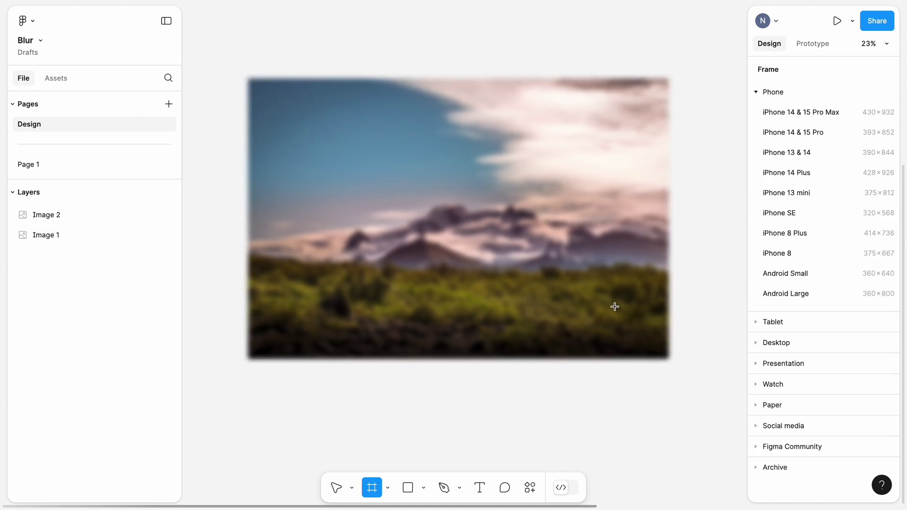
{"action": "mouse_move", "coordinate": [248, 79]}
{"action": "left_mouse_down"}
{"action": "mouse_move", "coordinate": [680, 345]}
{"action": "mouse_move", "coordinate": [665, 354]}
{"action": "left_mouse_up"}
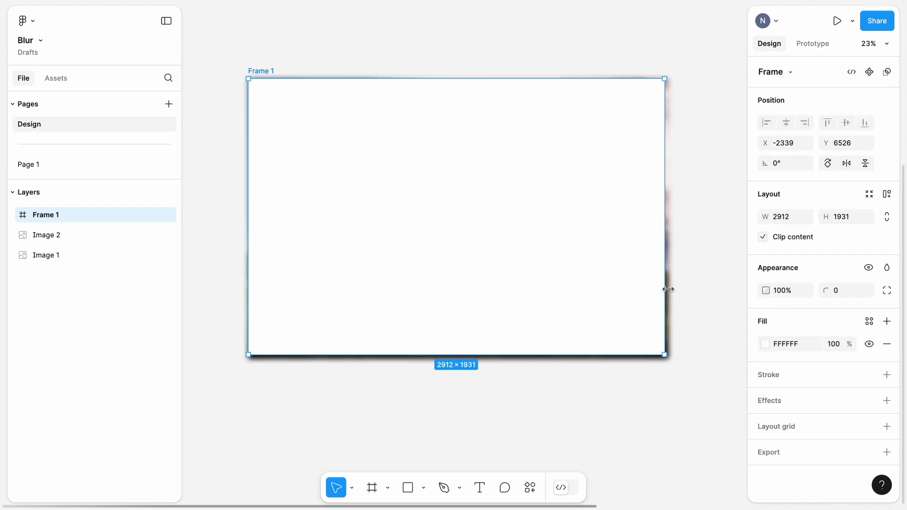
- Nest Image 1 inside Frame 1 and shift it slightly up and left
{"action": "left_click", "coordinate": [86, 235]}
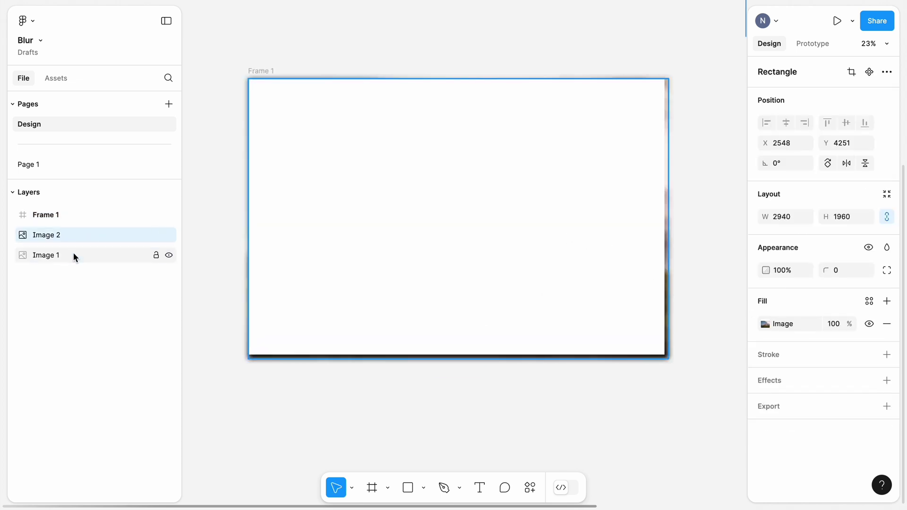
{"action": "left_click_drag", "start_coordinate": [73, 257], "coordinate": [60, 215]}
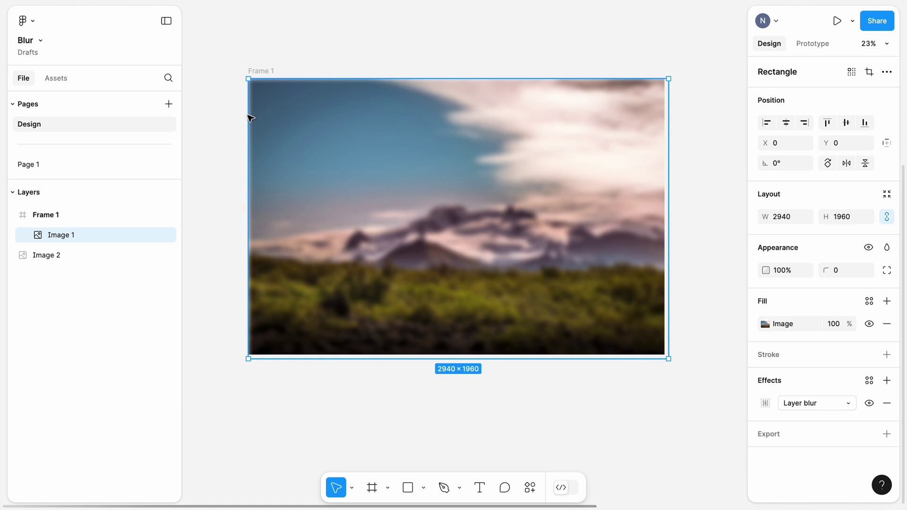
{"action": "left_click", "coordinate": [260, 70]}
{"action": "left_click", "coordinate": [269, 85]}
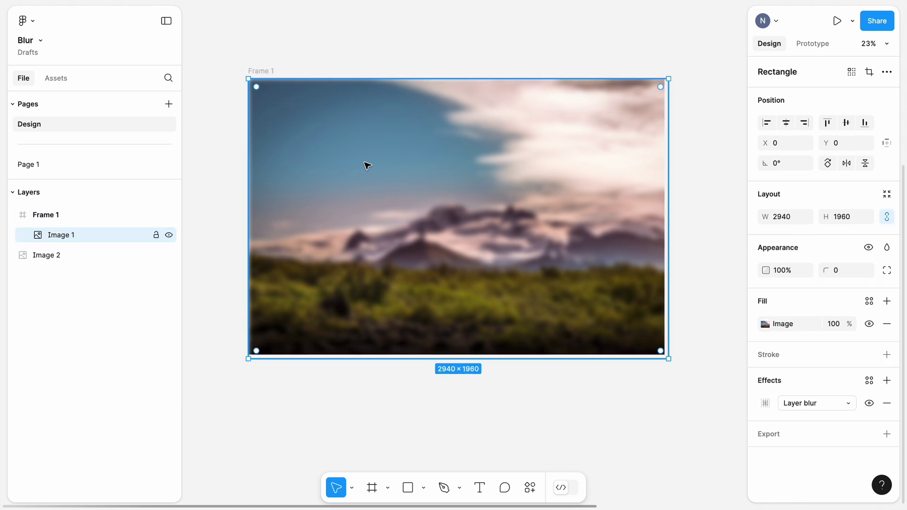
{"action": "mouse_move", "coordinate": [366, 165]}
{"action": "left_mouse_down"}
{"action": "mouse_move", "coordinate": [352, 168]}
{"action": "mouse_move", "coordinate": [374, 170]}
{"action": "mouse_move", "coordinate": [370, 163]}
{"action": "left_mouse_up"}
- Toggle Frame 1's Clip content off and back on so it stays clipped
{"action": "left_click", "coordinate": [325, 39]}
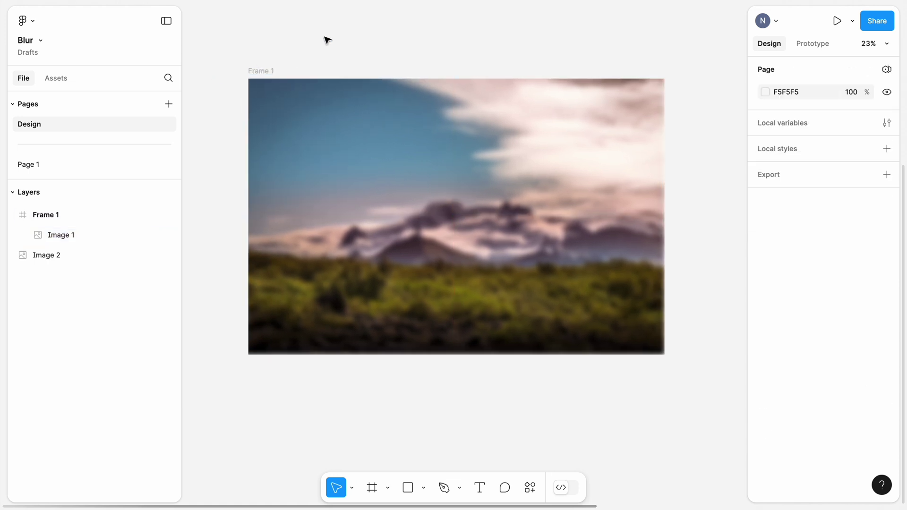
{"action": "left_click", "coordinate": [267, 74]}
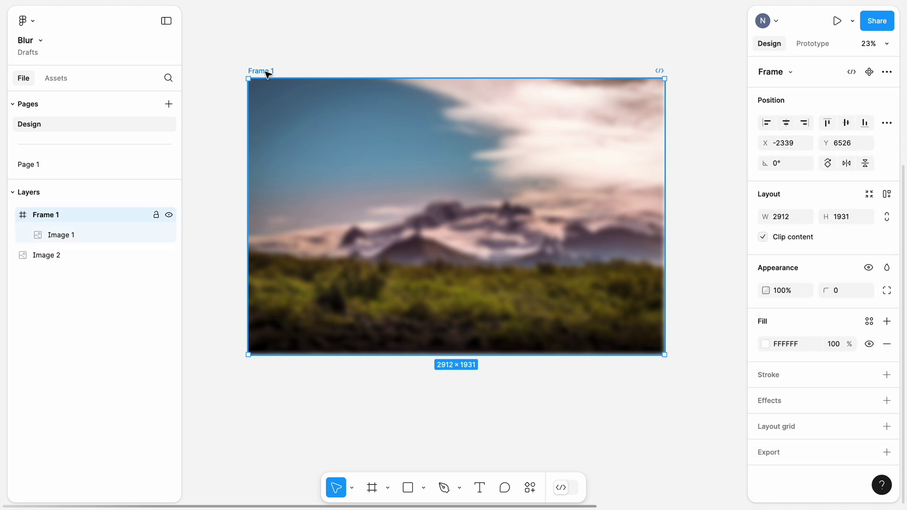
{"action": "left_click", "coordinate": [763, 236]}
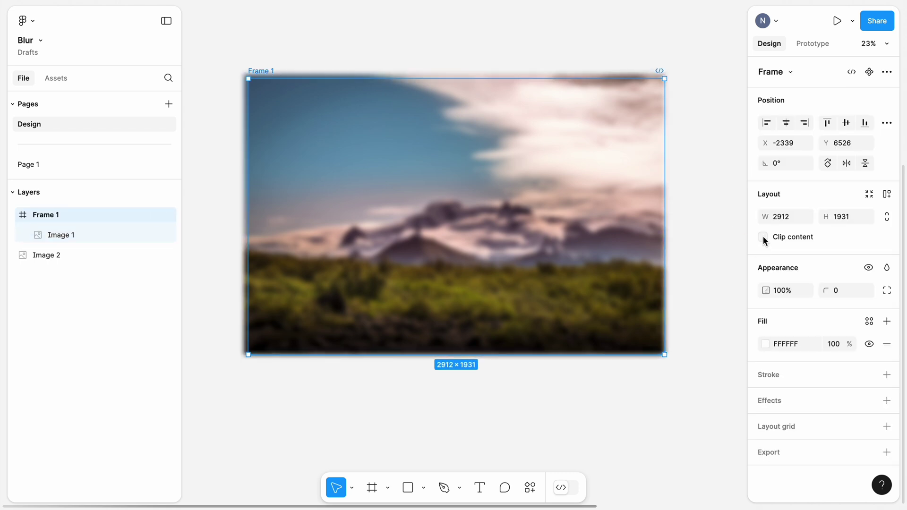
{"action": "left_click", "coordinate": [763, 236]}
{"action": "left_click", "coordinate": [689, 235]}
- Rename Frame 1 to 'Layer blur'
{"action": "scroll", "coordinate": [690, 234], "scroll_direction": "up", "scroll_amount": 5}
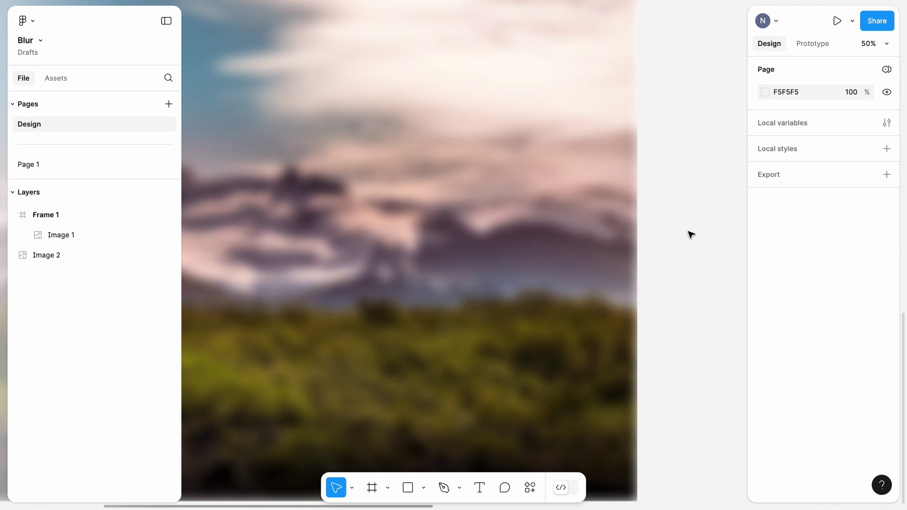
{"action": "scroll", "coordinate": [690, 235], "scroll_direction": "down", "scroll_amount": 5}
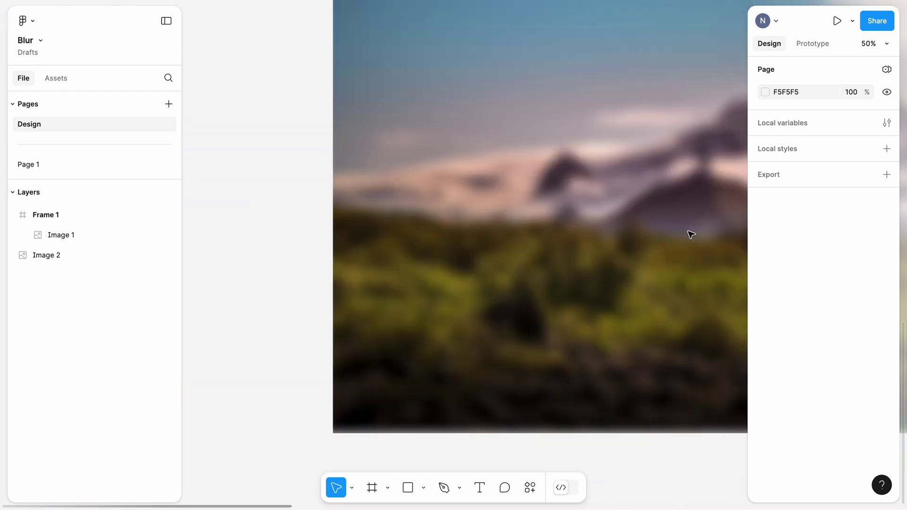
{"action": "scroll", "coordinate": [690, 235], "scroll_direction": "down", "scroll_amount": 3}
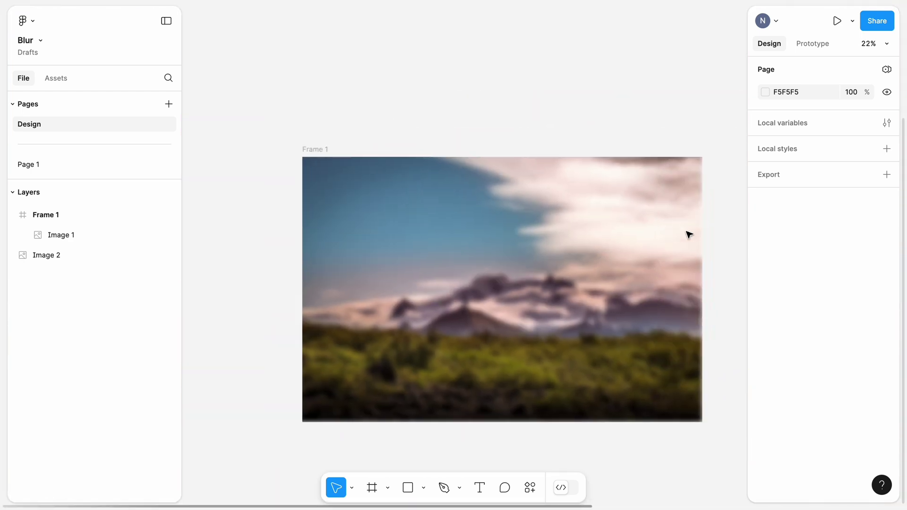
{"action": "double_click", "coordinate": [316, 149]}
{"action": "type", "text": "Layer blur"}
{"action": "key", "text": "Return"}
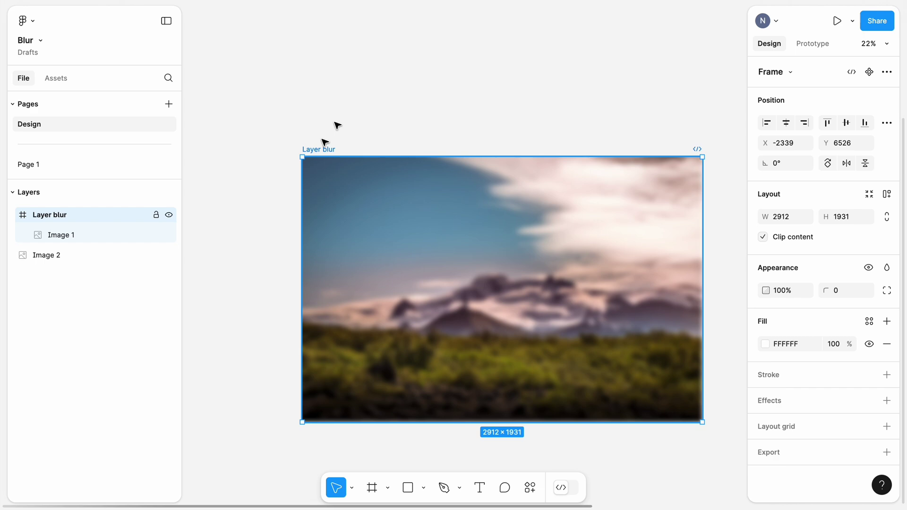
- Draw a 400 × 400 rectangle on the sky of the sharp Image 2 photo
{"action": "left_click", "coordinate": [357, 101]}
{"action": "scroll", "coordinate": [359, 100], "scroll_direction": "right", "scroll_amount": 10}
{"action": "scroll", "coordinate": [358, 100], "scroll_direction": "up", "scroll_amount": 3}
{"action": "scroll", "coordinate": [358, 100], "scroll_direction": "right", "scroll_amount": 5}
{"action": "scroll", "coordinate": [358, 100], "scroll_direction": "up", "scroll_amount": 3}
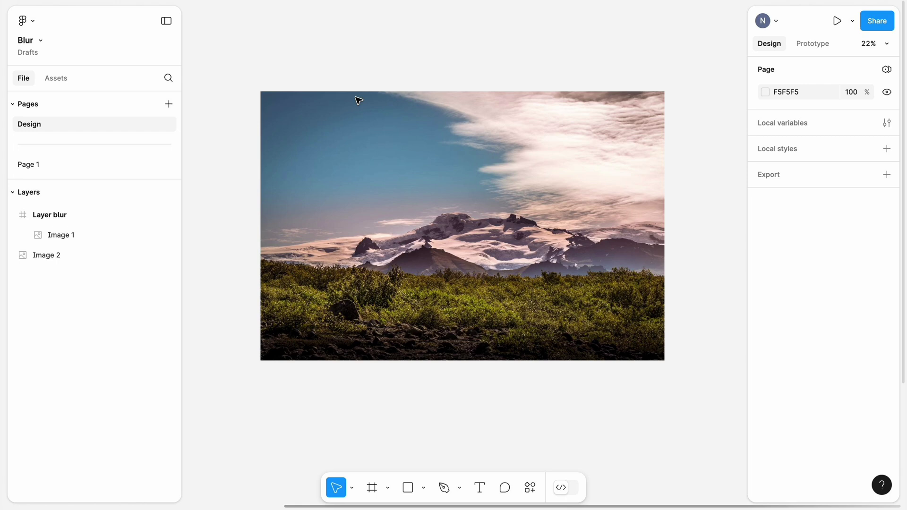
{"action": "left_click", "coordinate": [409, 491]}
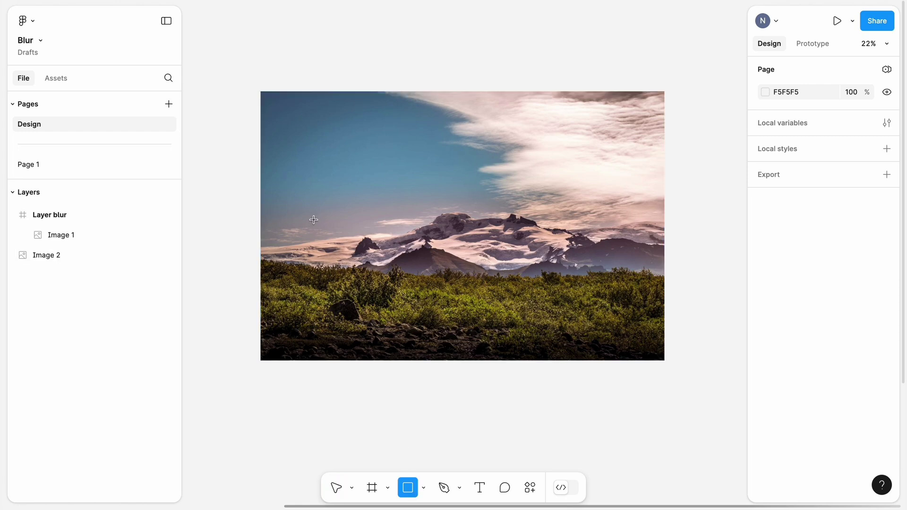
{"action": "left_click_drag", "start_coordinate": [401, 263], "coordinate": [297, 164]}
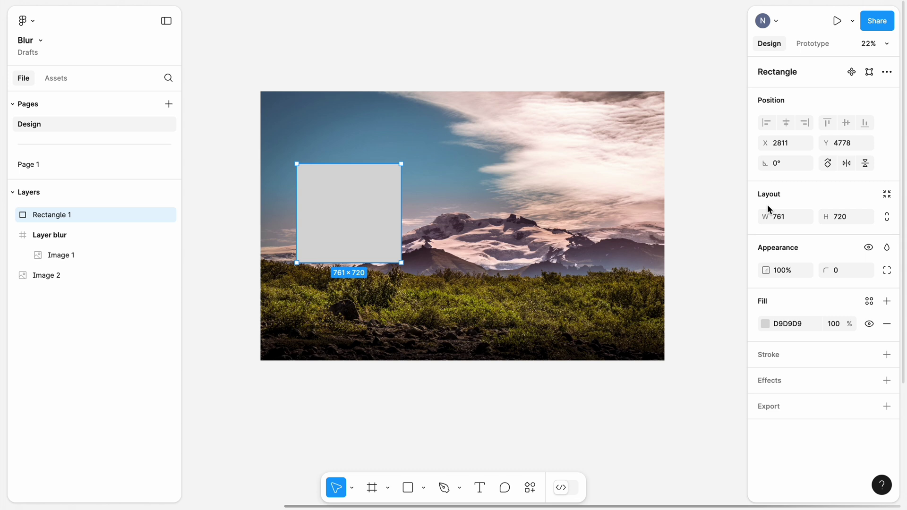
{"action": "type", "text": "400"}
{"action": "key", "text": "Tab"}
{"action": "type", "text": "400"}
{"action": "key", "text": "Return"}
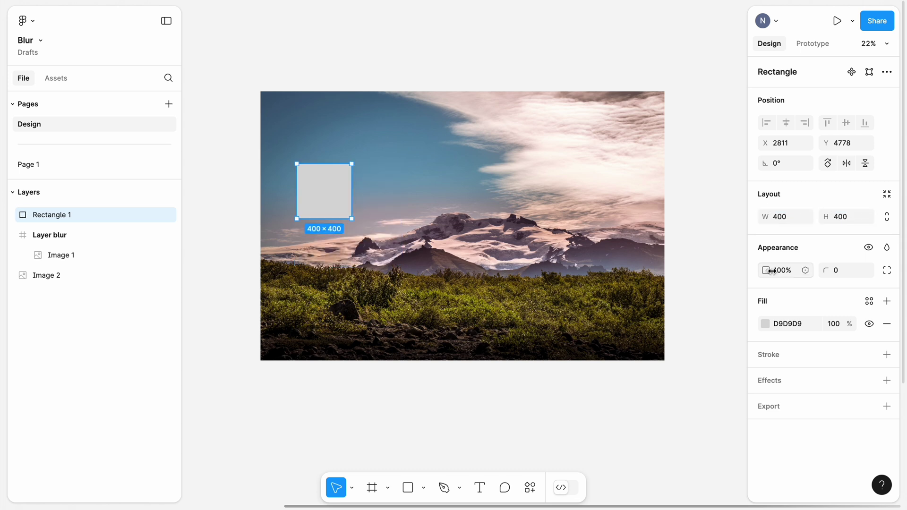
- Resize Rectangle 1 to 600 × 600
{"action": "left_click_drag", "start_coordinate": [351, 219], "coordinate": [403, 281]}
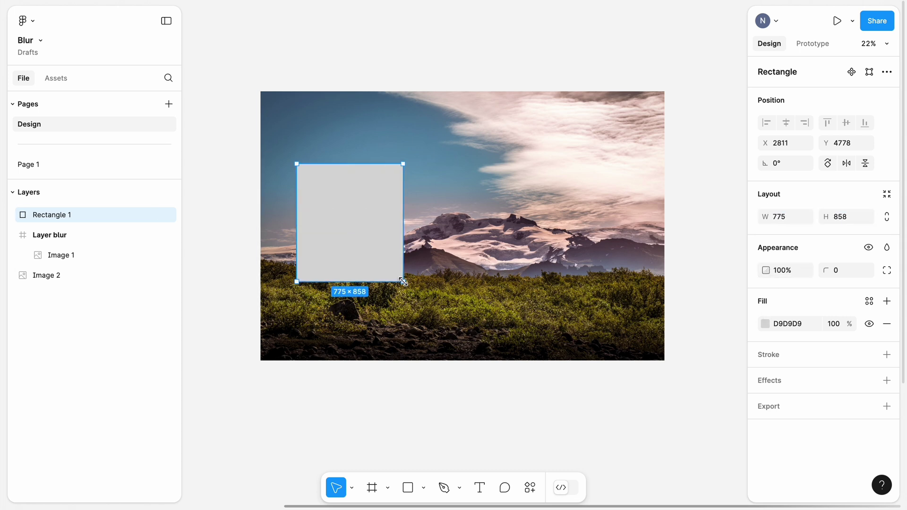
{"action": "left_click", "coordinate": [787, 219]}
{"action": "key", "text": "Tab"}
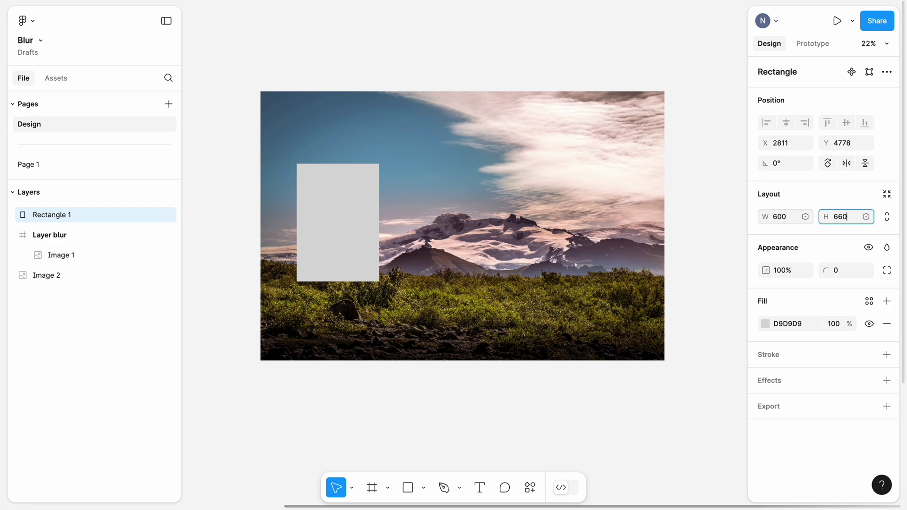
{"action": "type", "text": "600"}
{"action": "key", "text": "Return"}
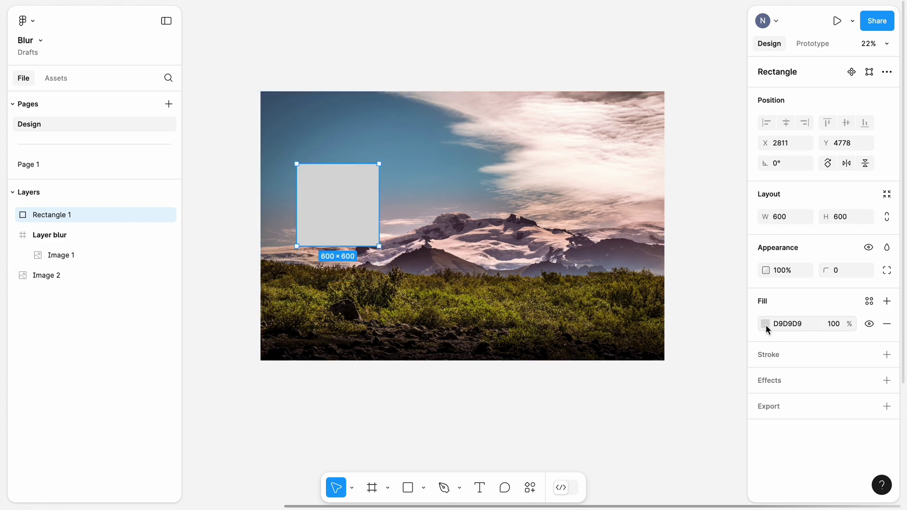
- Set Rectangle 1's fill to D6D6D6 at 20% opacity
{"action": "left_click", "coordinate": [765, 324]}
{"action": "left_click_drag", "start_coordinate": [627, 217], "coordinate": [591, 218]}
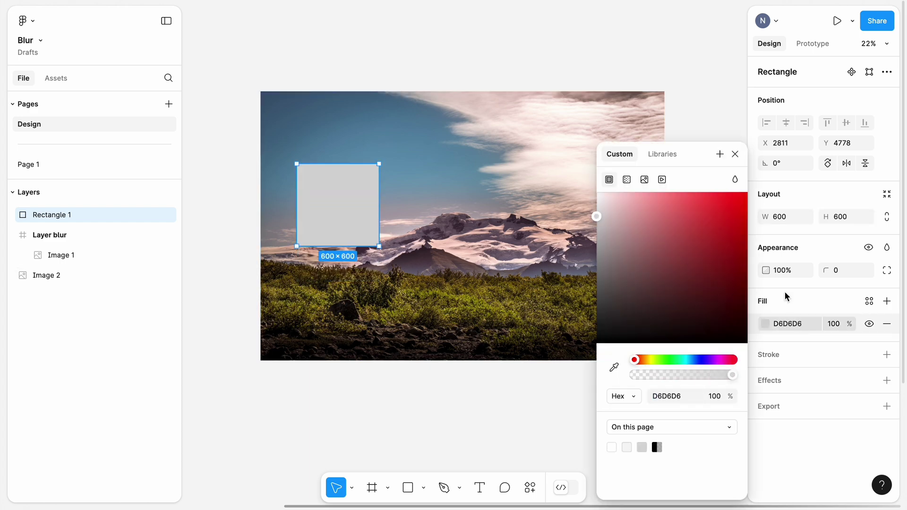
{"action": "left_click", "coordinate": [831, 325]}
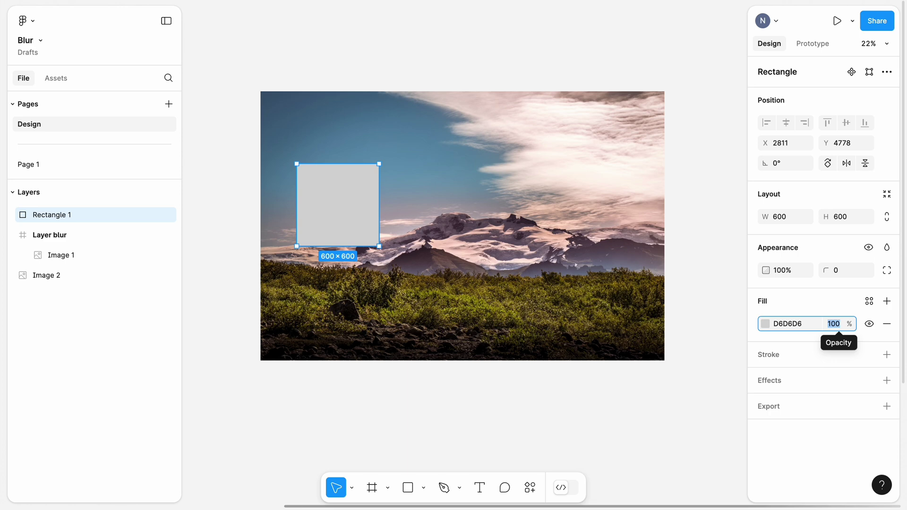
{"action": "type", "text": "20"}
{"action": "key", "text": "Return"}
{"action": "key", "text": "Escape"}
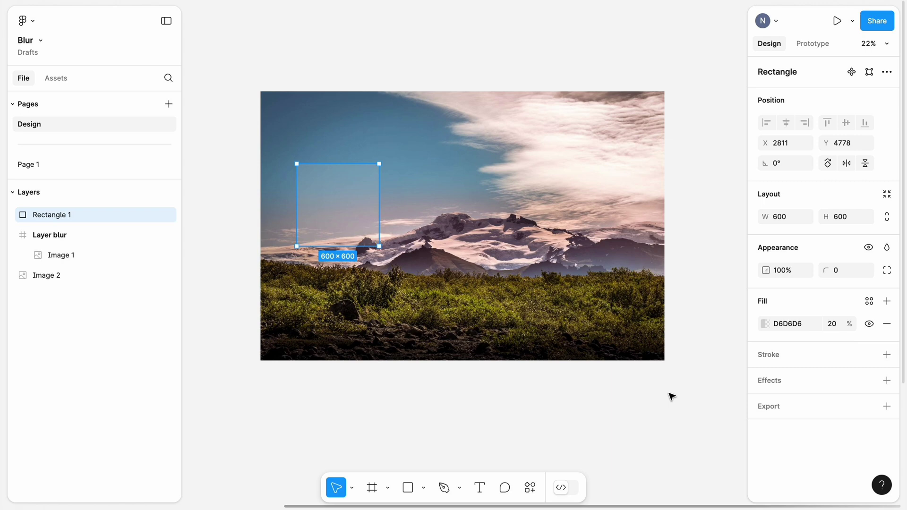
- Give Rectangle 1 a background blur of 50.3
{"action": "left_click", "coordinate": [887, 381]}
{"action": "left_click", "coordinate": [837, 405]}
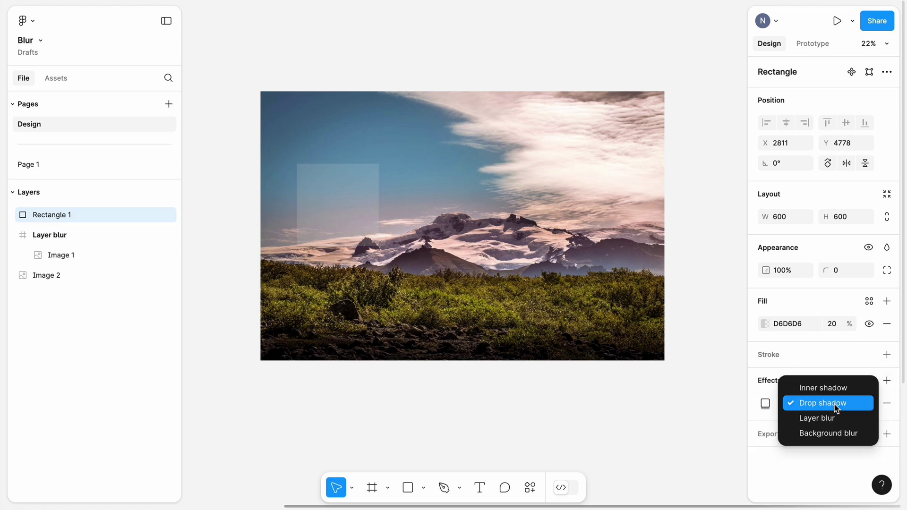
{"action": "left_click", "coordinate": [820, 434]}
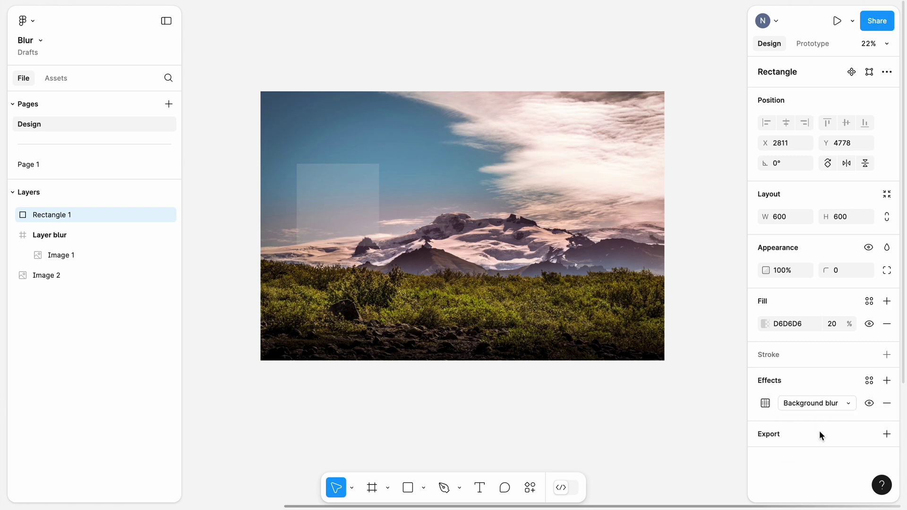
{"action": "left_click", "coordinate": [765, 404]}
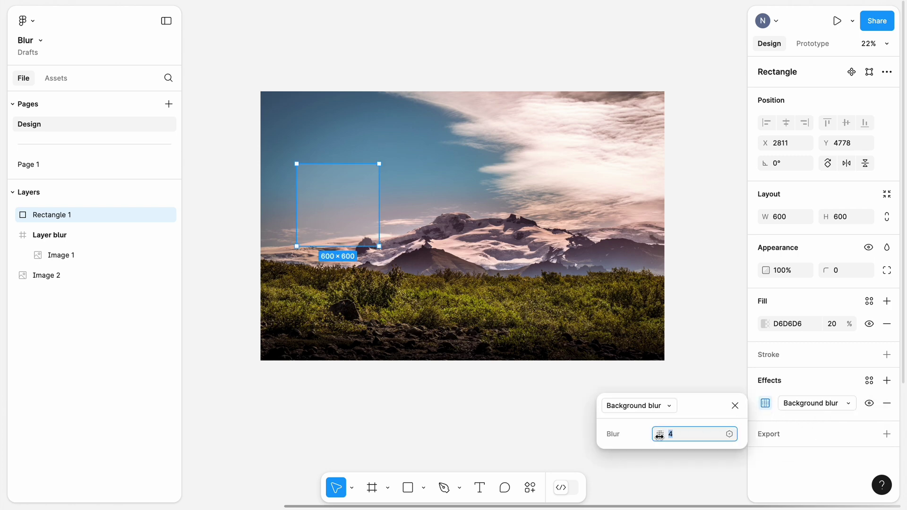
{"action": "left_click_drag", "start_coordinate": [659, 434], "coordinate": [337, 445]}
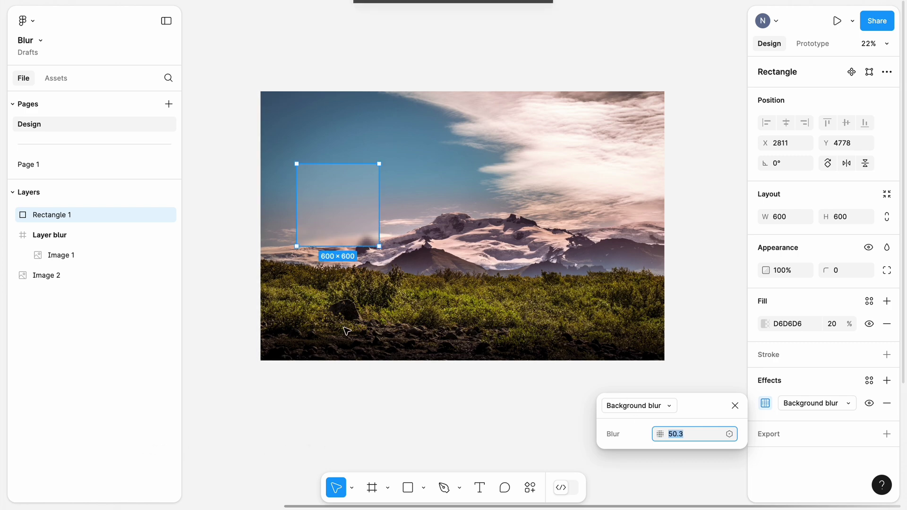
- Move the blurred square lower over the mountains
{"action": "left_click", "coordinate": [350, 377]}
{"action": "left_click", "coordinate": [348, 325]}
{"action": "left_click", "coordinate": [344, 206]}
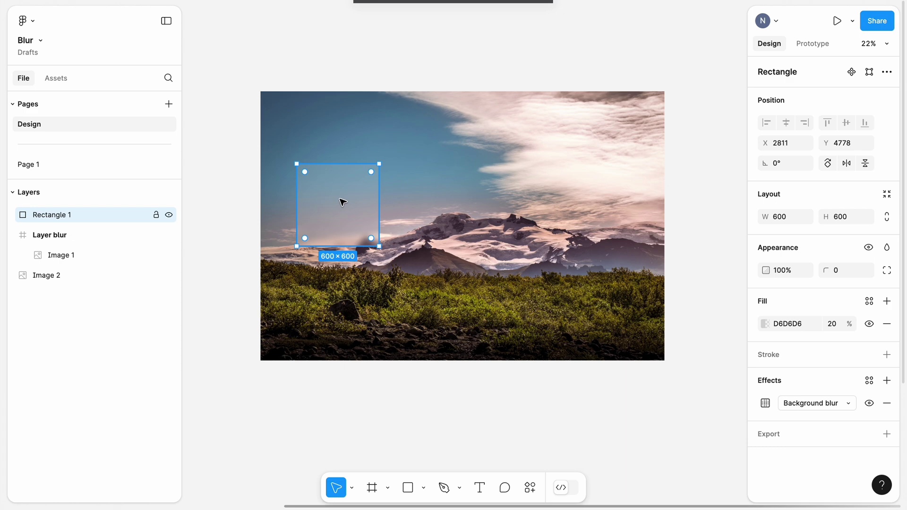
{"action": "left_click_drag", "start_coordinate": [343, 202], "coordinate": [454, 228]}
- Set the copied middle square's background blur to 100
{"action": "left_click", "coordinate": [765, 402]}
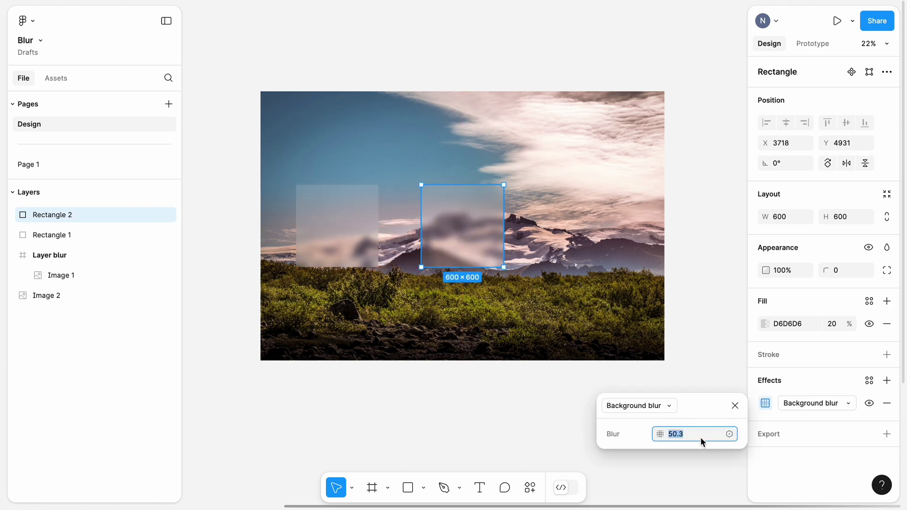
{"action": "type", "text": "100"}
{"action": "key", "text": "Return"}
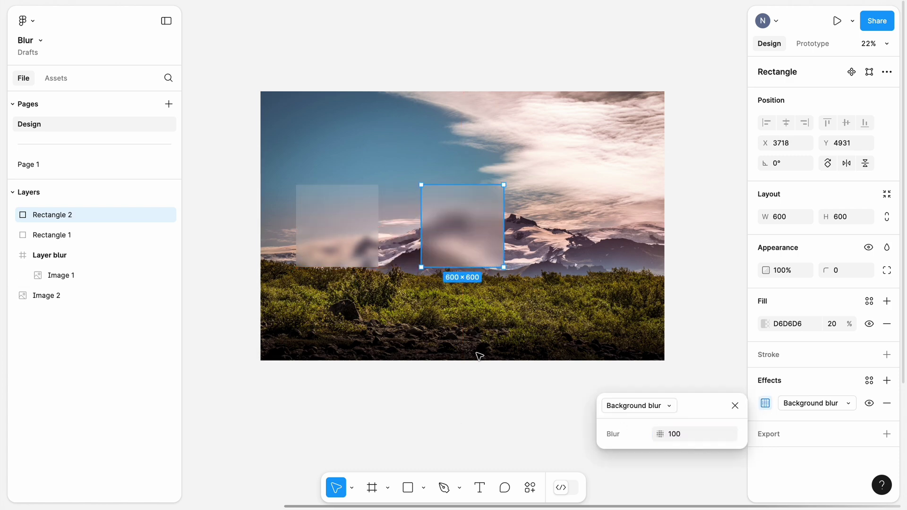
{"action": "left_click", "coordinate": [500, 326]}
- Duplicate the middle square further right as Rectangle 3 and raise its blur to 200
{"action": "left_click", "coordinate": [486, 229]}
{"action": "left_click_drag", "start_coordinate": [466, 233], "coordinate": [594, 234], "text": "alt"}
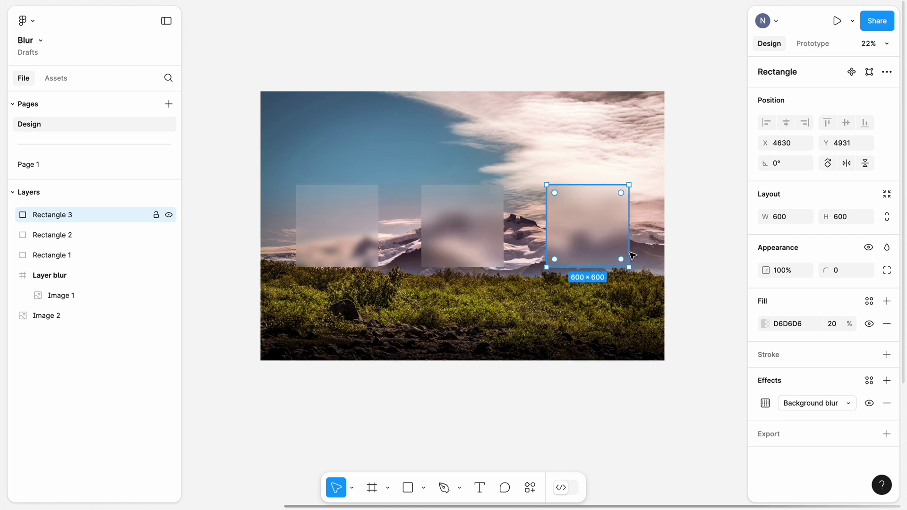
{"action": "left_click", "coordinate": [765, 402]}
{"action": "type", "text": "2"}
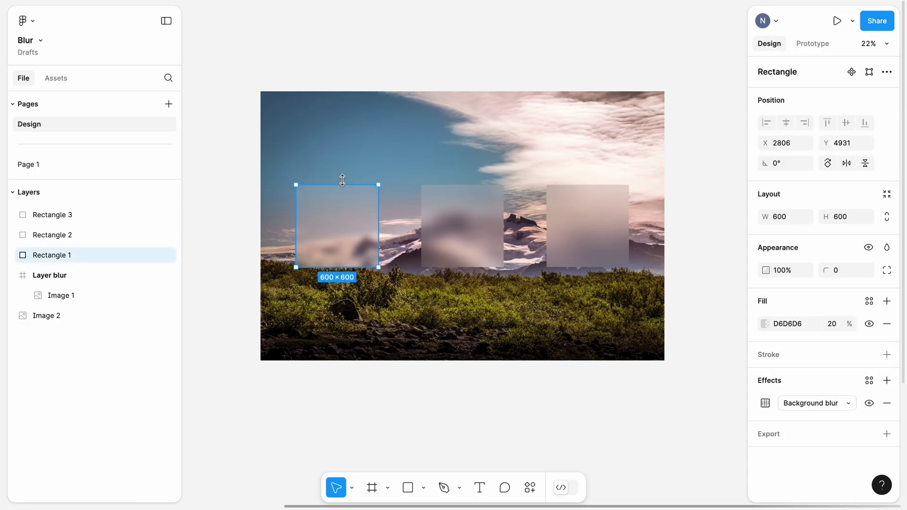
- Stretch the three blurred squares into strips spanning the photo's full height
{"action": "left_click_drag", "start_coordinate": [232, 181], "coordinate": [225, 19]}
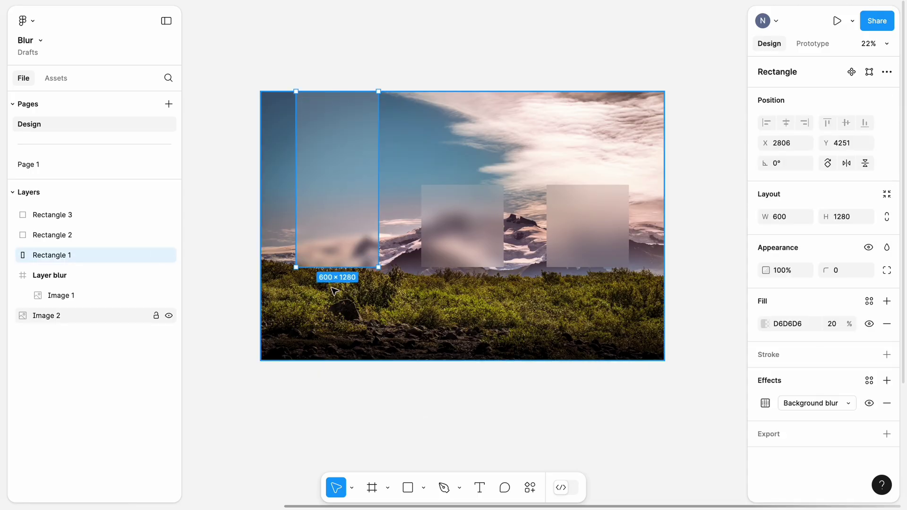
{"action": "left_click", "coordinate": [446, 224]}
{"action": "left_click_drag", "start_coordinate": [453, 186], "coordinate": [452, 93]}
{"action": "left_click_drag", "start_coordinate": [455, 267], "coordinate": [455, 360]}
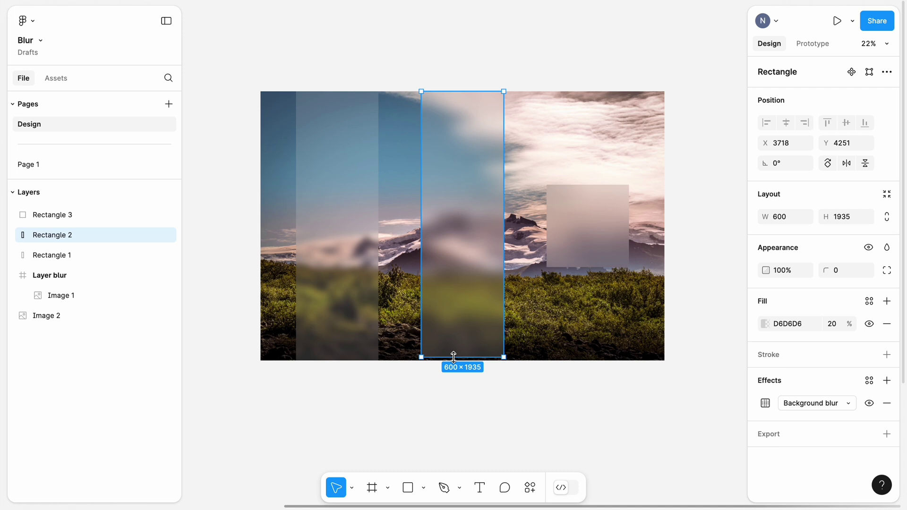
{"action": "left_click", "coordinate": [597, 233]}
{"action": "left_click_drag", "start_coordinate": [577, 185], "coordinate": [577, 91]}
{"action": "left_click_drag", "start_coordinate": [587, 267], "coordinate": [587, 360]}
- Tint the strips' fills red FF6565, green 86FF7F and light blue 66C9FF
{"action": "left_click", "coordinate": [358, 268]}
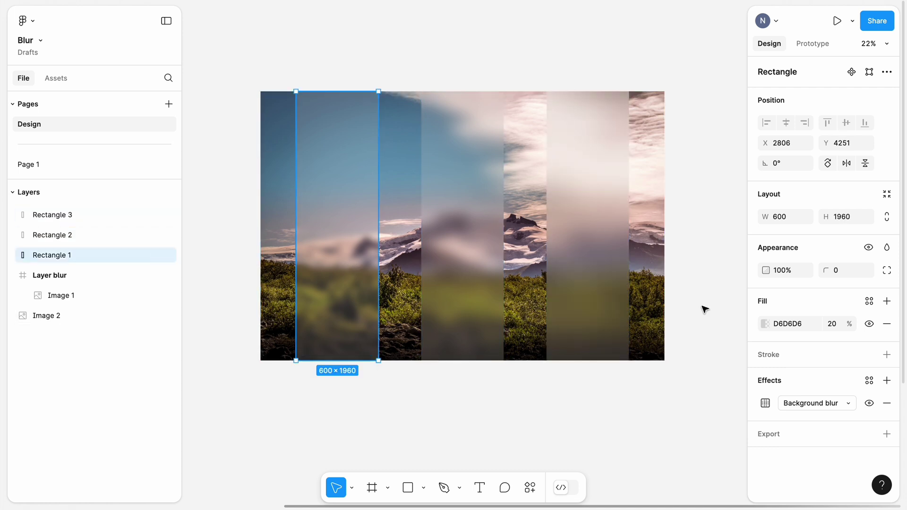
{"action": "left_click", "coordinate": [765, 324]}
{"action": "left_click_drag", "start_coordinate": [671, 199], "coordinate": [687, 192]}
{"action": "left_click", "coordinate": [453, 216]}
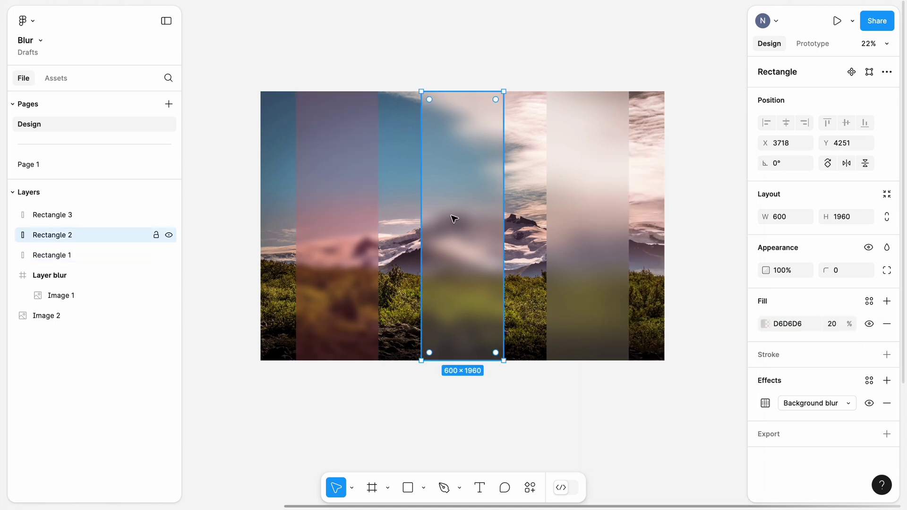
{"action": "left_click", "coordinate": [765, 324]}
{"action": "left_click", "coordinate": [666, 360]}
{"action": "left_click_drag", "start_coordinate": [672, 275], "coordinate": [673, 182]}
{"action": "left_click", "coordinate": [569, 210]}
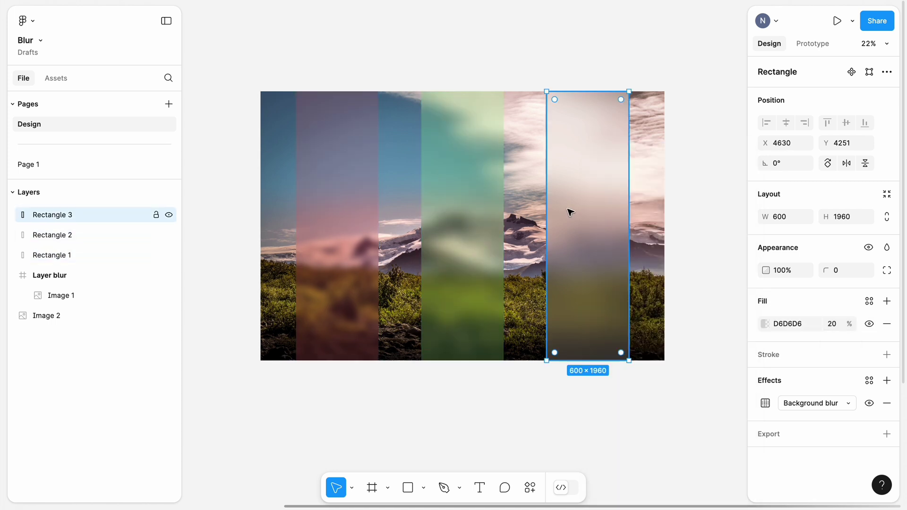
{"action": "left_click", "coordinate": [765, 324]}
{"action": "left_click", "coordinate": [673, 361]}
{"action": "left_click_drag", "start_coordinate": [675, 363], "coordinate": [691, 361]}
{"action": "left_click_drag", "start_coordinate": [685, 211], "coordinate": [683, 182]}
- Wrap the strips and photo in a frame named 'Background blur'
{"action": "key", "text": "super+alt+a"}
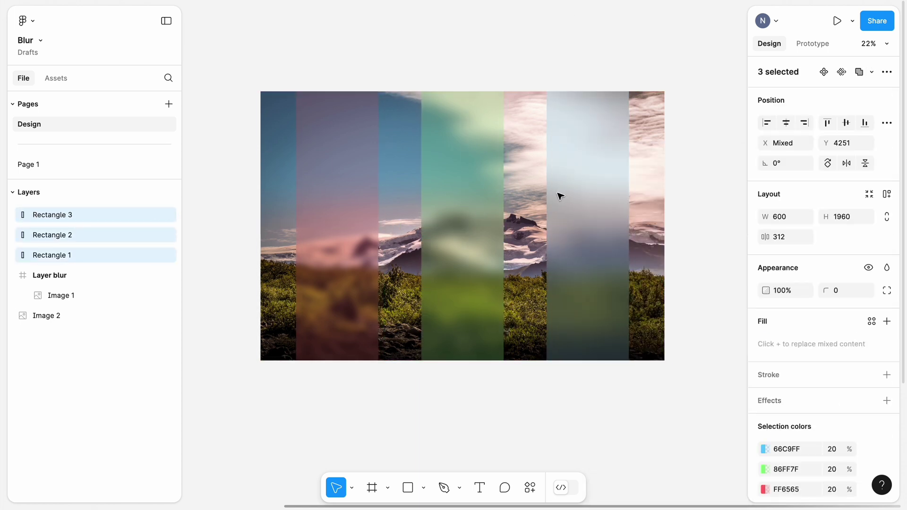
{"action": "left_click", "coordinate": [524, 208], "text": "shift"}
{"action": "right_click", "coordinate": [445, 227]}
{"action": "left_click", "coordinate": [481, 226]}
{"action": "double_click", "coordinate": [269, 84]}
{"action": "type", "text": "Background blur"}
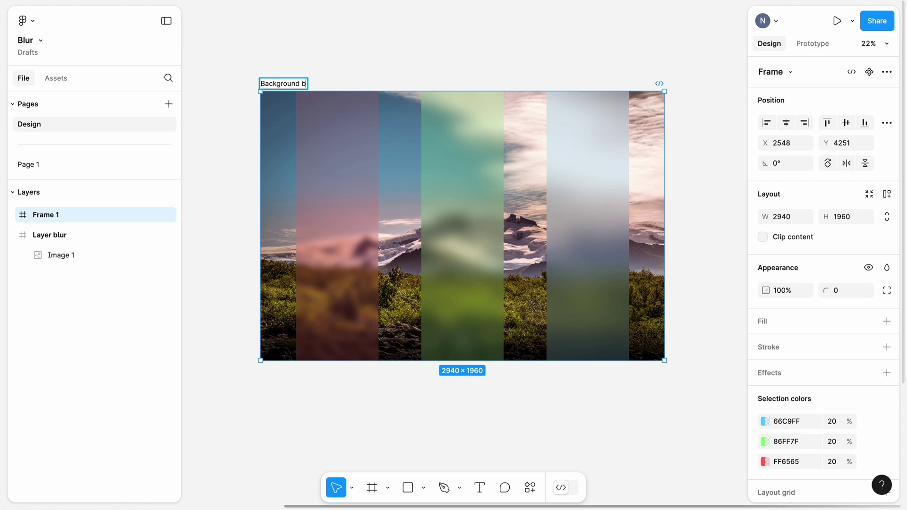
{"action": "key", "text": "Return"}
- Place the Background blur frame beside the Layer blur frame
{"action": "left_click", "coordinate": [268, 54]}
{"action": "scroll", "coordinate": [267, 54], "scroll_direction": "down", "scroll_amount": 5}
{"action": "scroll", "coordinate": [267, 54], "scroll_direction": "left", "scroll_amount": 5}
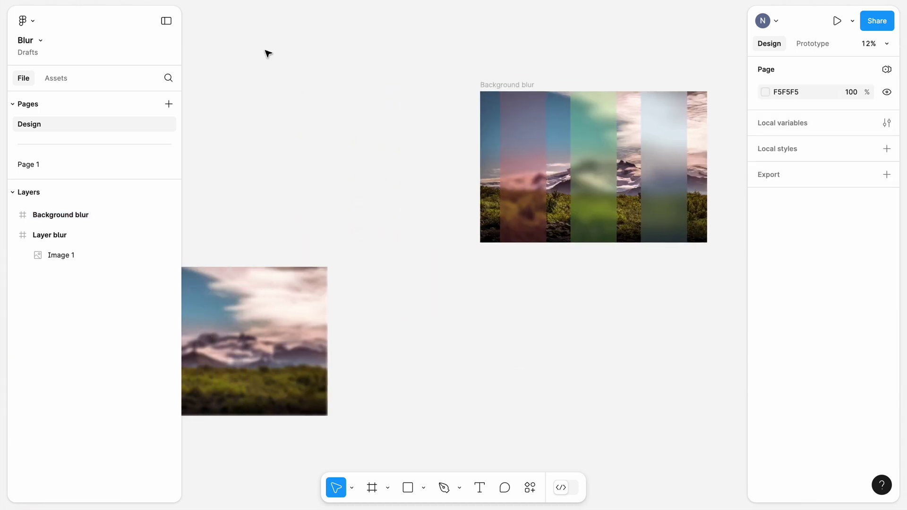
{"action": "scroll", "coordinate": [265, 55], "scroll_direction": "down", "scroll_amount": 2}
{"action": "left_click", "coordinate": [451, 79]}
{"action": "left_click_drag", "start_coordinate": [366, 225], "coordinate": [348, 231]}
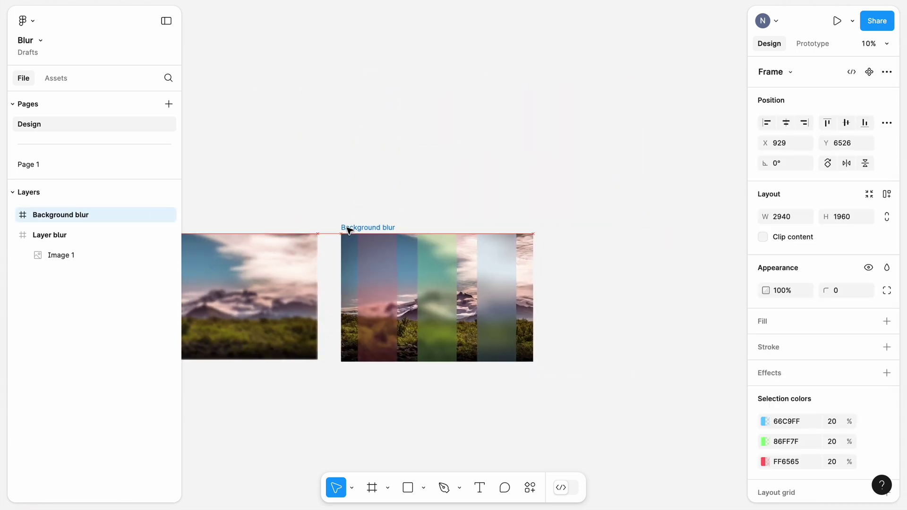
{"action": "scroll", "coordinate": [348, 229], "scroll_direction": "left", "scroll_amount": 3}
{"action": "scroll", "coordinate": [348, 229], "scroll_direction": "up", "scroll_amount": 1}
{"action": "scroll", "coordinate": [302, 141], "scroll_direction": "up", "scroll_amount": 3}
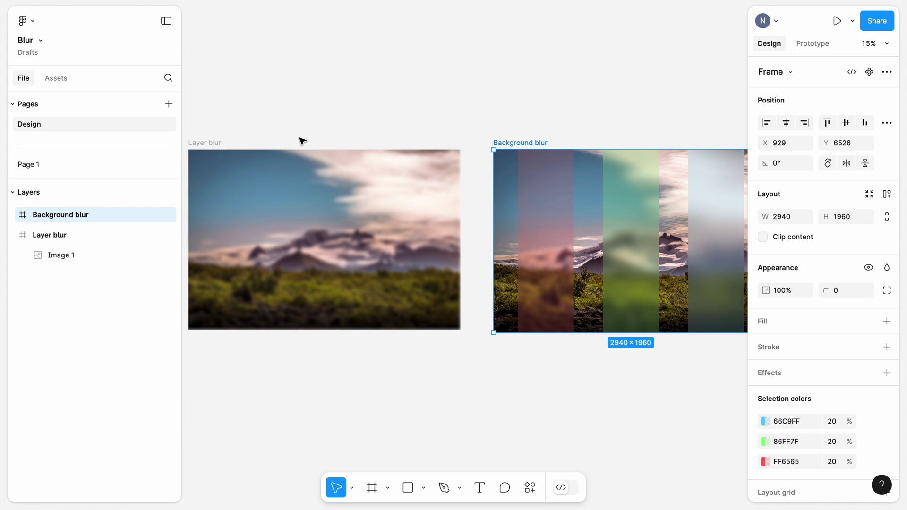
{"action": "scroll", "coordinate": [302, 141], "scroll_direction": "right", "scroll_amount": 1}
{"action": "scroll", "coordinate": [302, 141], "scroll_direction": "down", "scroll_amount": 1}
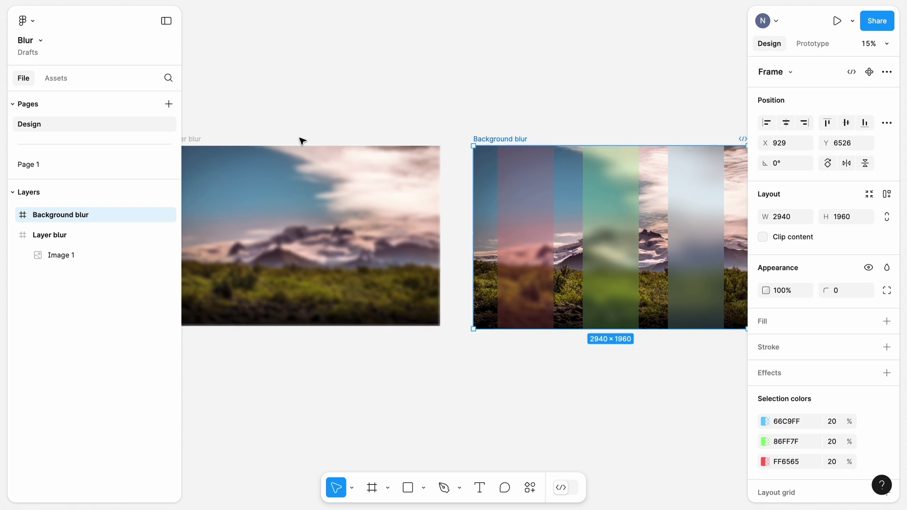
{"action": "scroll", "coordinate": [303, 140], "scroll_direction": "down", "scroll_amount": 1}
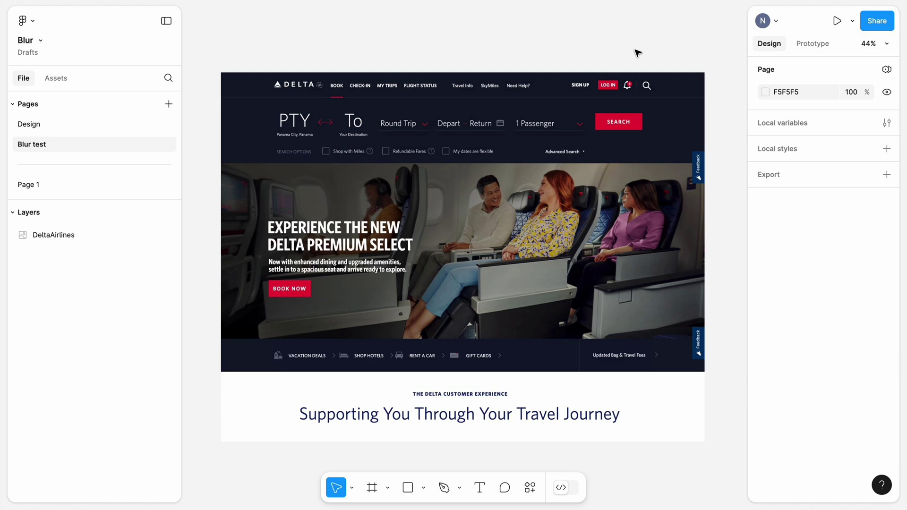
- Select the DeltaAirlines screenshot on the Blur test page
{"action": "left_click", "coordinate": [582, 181]}
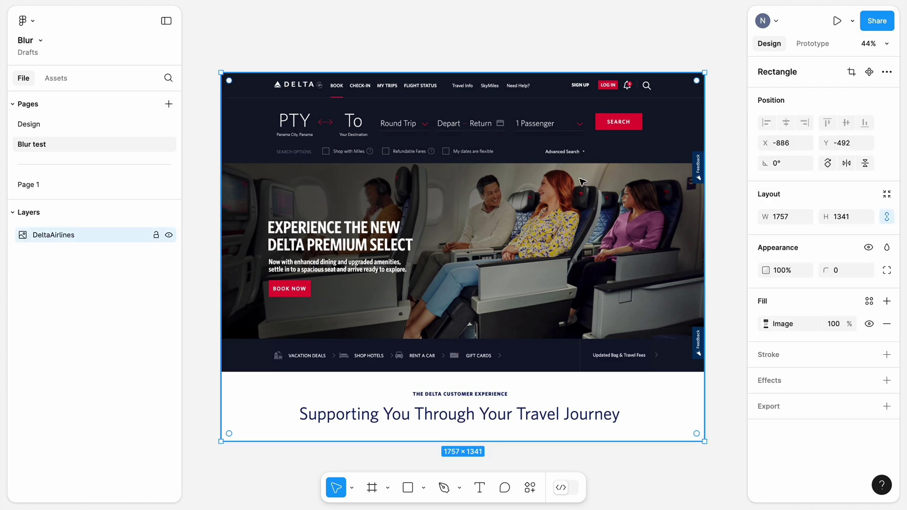
- Give the DeltaAirlines screenshot a layer blur of 10.2 in place of the default drop shadow
{"action": "left_click", "coordinate": [886, 380]}
{"action": "left_click", "coordinate": [827, 406]}
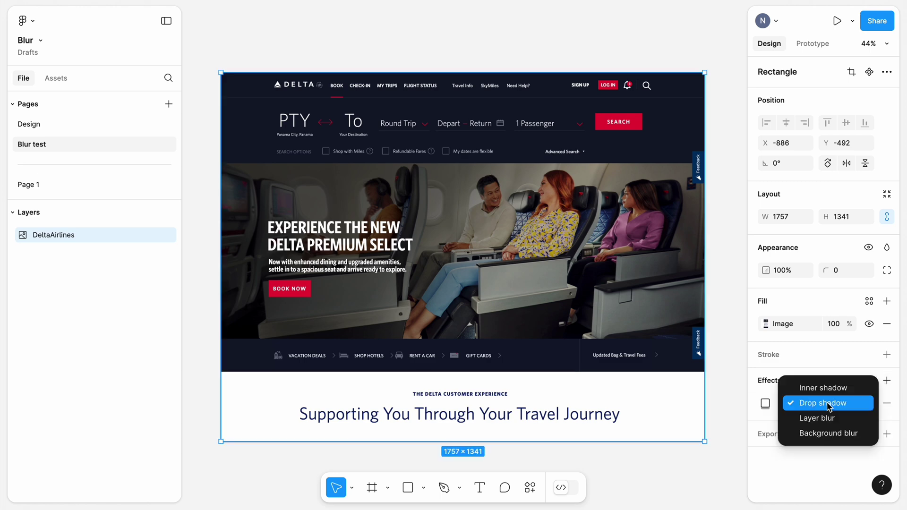
{"action": "left_click", "coordinate": [824, 418]}
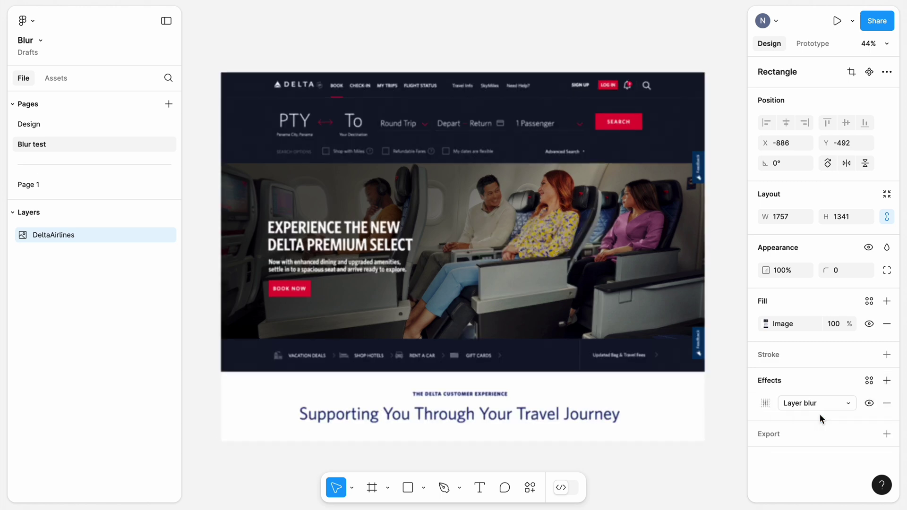
{"action": "left_click", "coordinate": [766, 404]}
{"action": "left_click_drag", "start_coordinate": [658, 434], "coordinate": [735, 438]}
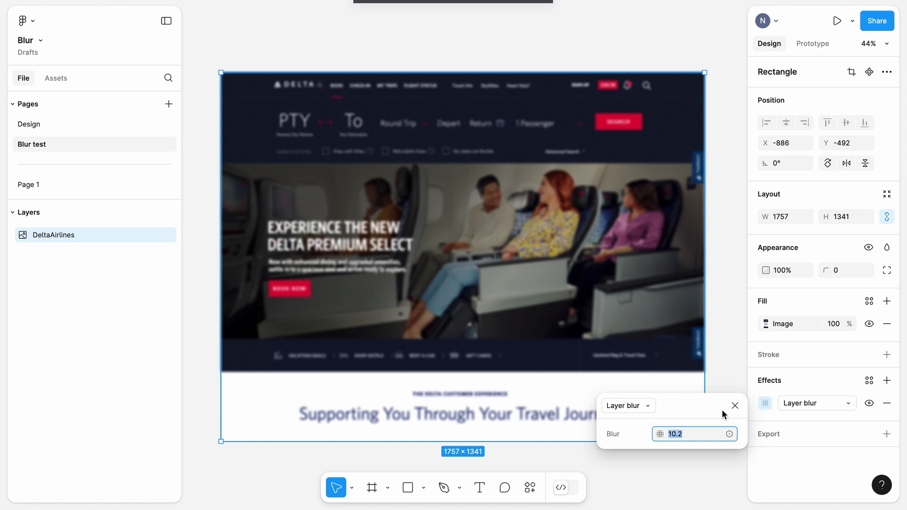
{"action": "left_click", "coordinate": [734, 406]}
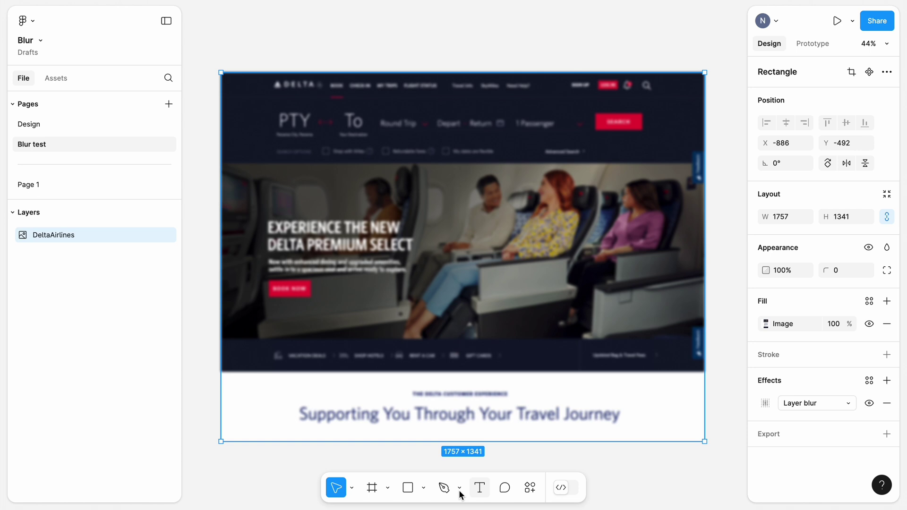
- Draw a small circle on the screenshot and fill it yellow (EFFE4F)
{"action": "left_click", "coordinate": [426, 491]}
{"action": "left_click", "coordinate": [433, 413]}
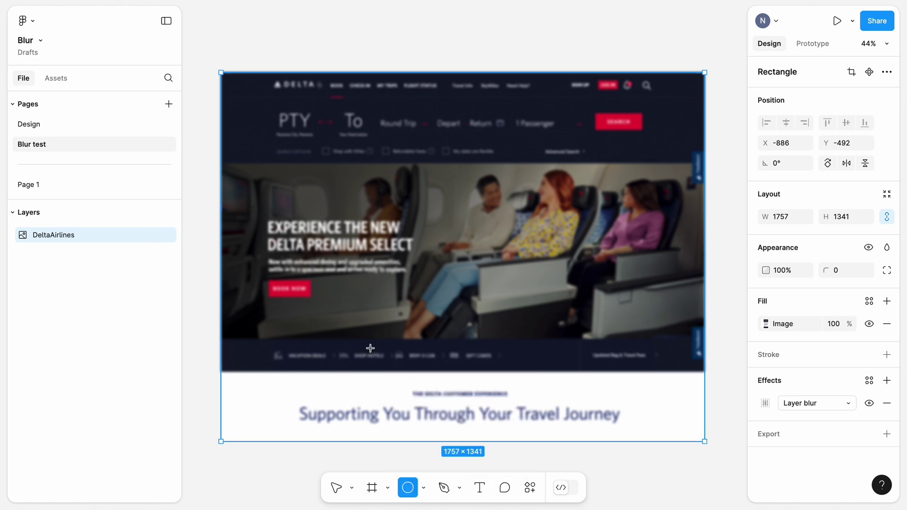
{"action": "left_click_drag", "start_coordinate": [412, 265], "coordinate": [433, 242]}
{"action": "left_click", "coordinate": [765, 323]}
{"action": "left_click", "coordinate": [700, 193]}
{"action": "left_click_drag", "start_coordinate": [634, 360], "coordinate": [652, 360]}
{"action": "key", "text": "Escape"}
- Resize the yellow circle to 80 × 80, then duplicate it into five markers across the screenshot
{"action": "left_click_drag", "start_coordinate": [423, 254], "coordinate": [335, 114]}
{"action": "left_click", "coordinate": [782, 216]}
{"action": "type", "text": "80"}
{"action": "key", "text": "Tab"}
{"action": "type", "text": "80"}
{"action": "key", "text": "Return"}
{"action": "key", "text": "ctrl+d"}
{"action": "key", "text": "ctrl+d"}
{"action": "key", "text": "ctrl+d"}
{"action": "key", "text": "ctrl+d"}
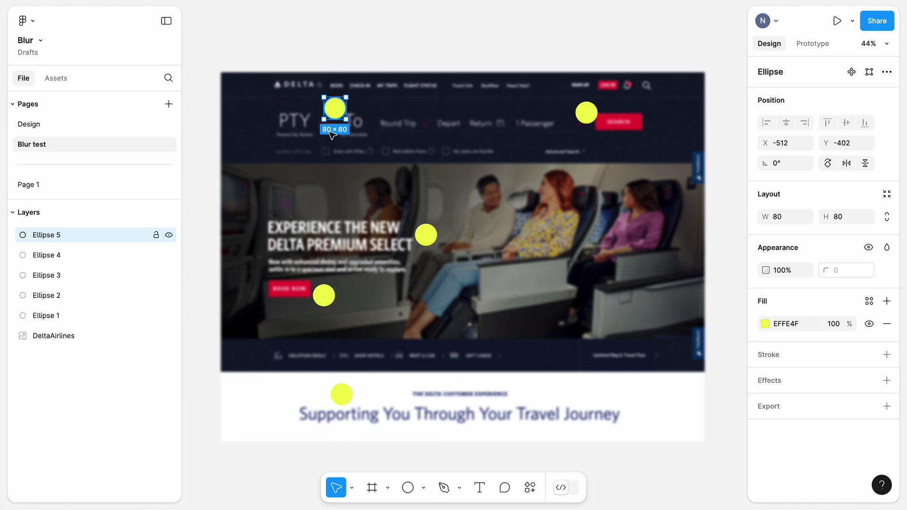
{"action": "left_click", "coordinate": [212, 259]}
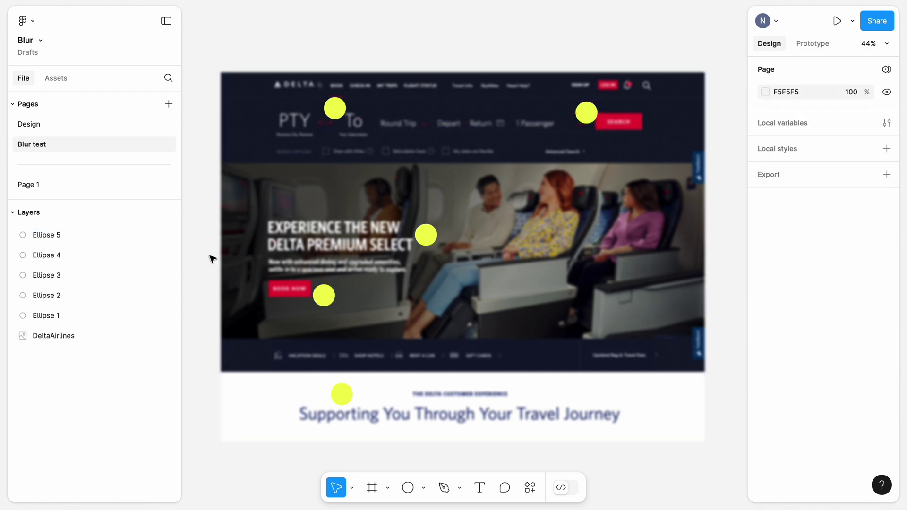